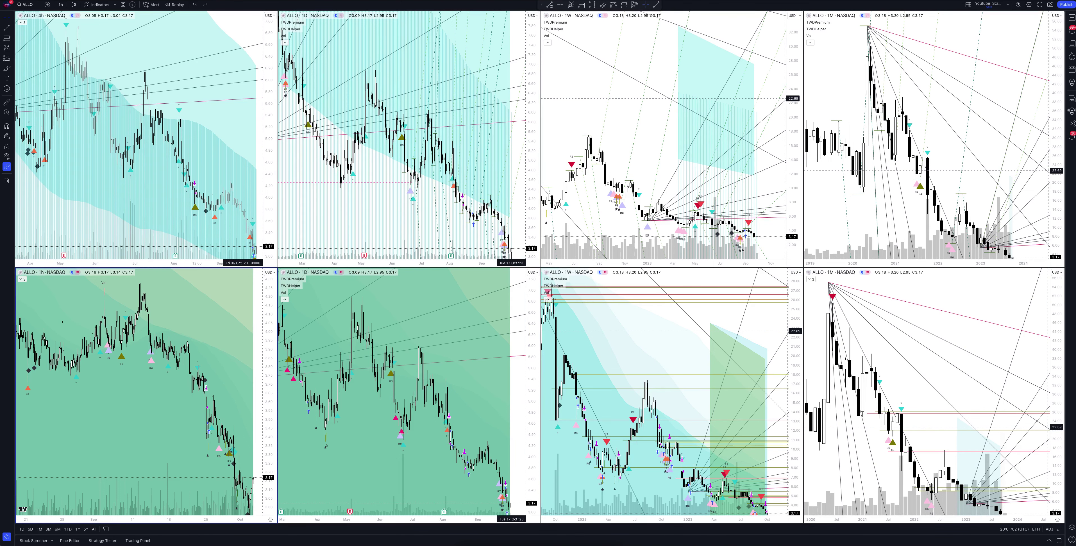
- Maximize the monthly ALLO chart, then restore the eight-chart layout
{"action": "left_click", "coordinate": [1059, 529]}
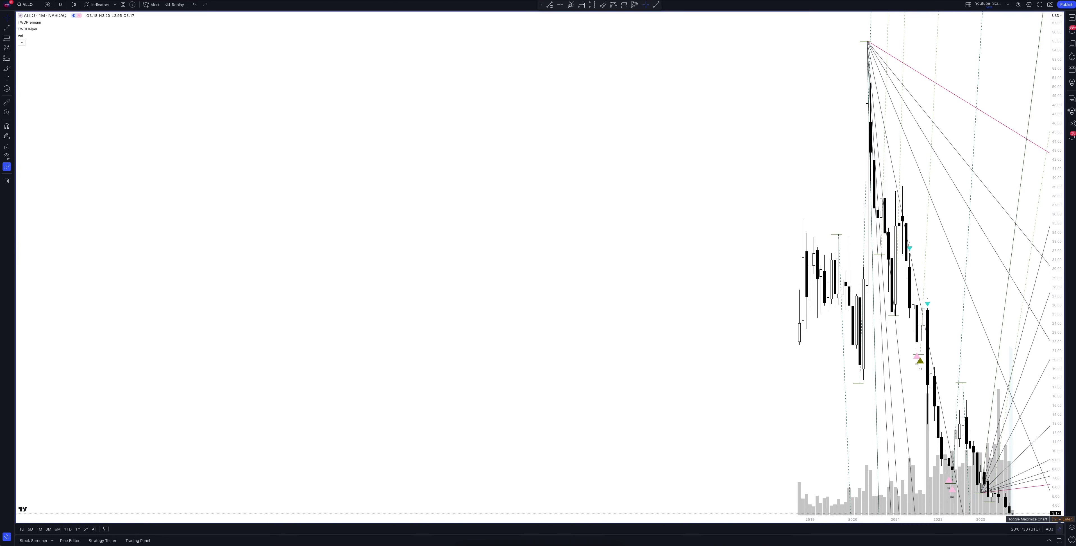
{"action": "left_click", "coordinate": [1057, 519]}
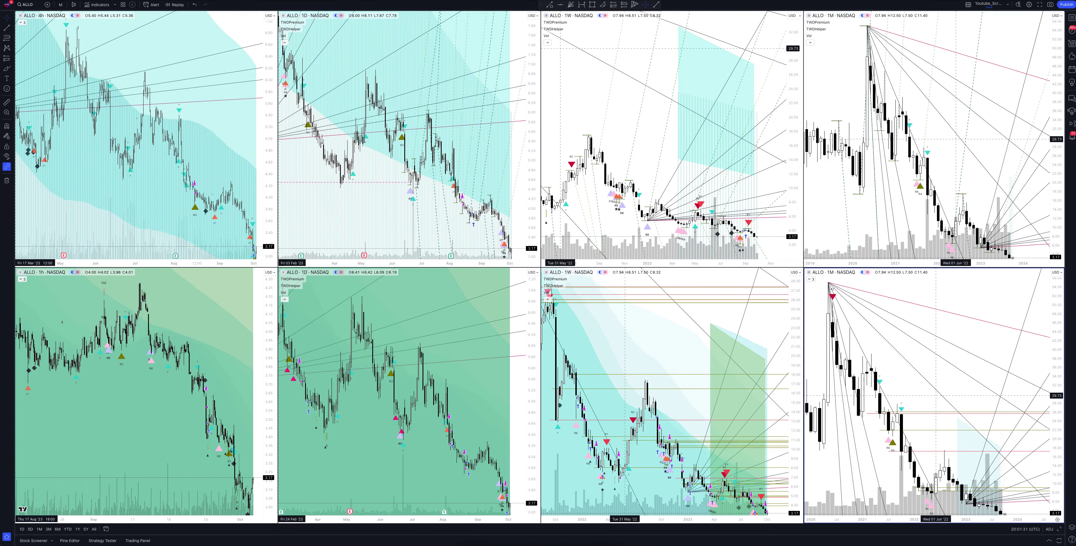
{"action": "left_click", "coordinate": [1057, 519]}
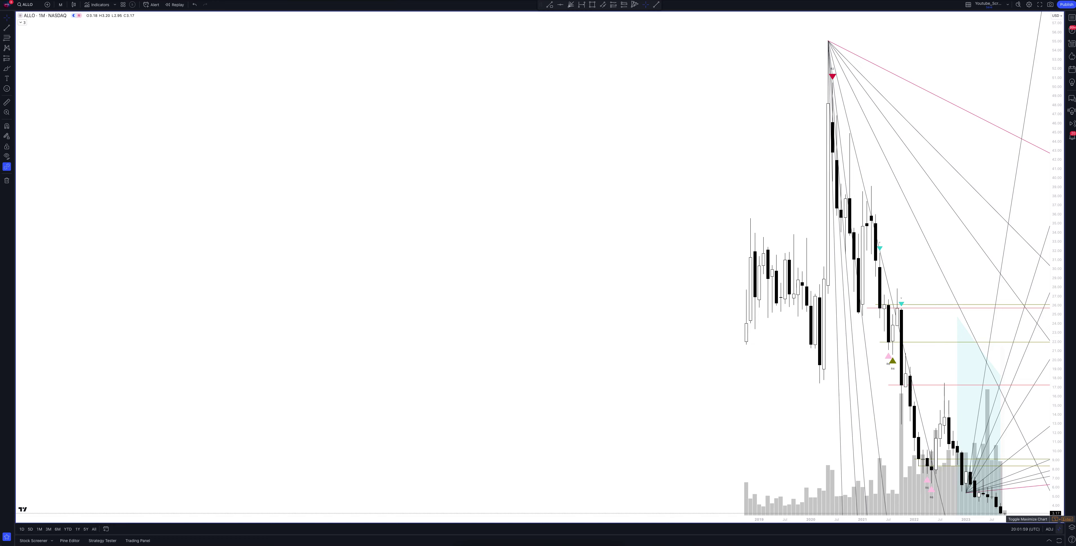
{"action": "left_click", "coordinate": [1056, 520]}
{"action": "left_click", "coordinate": [1056, 519]}
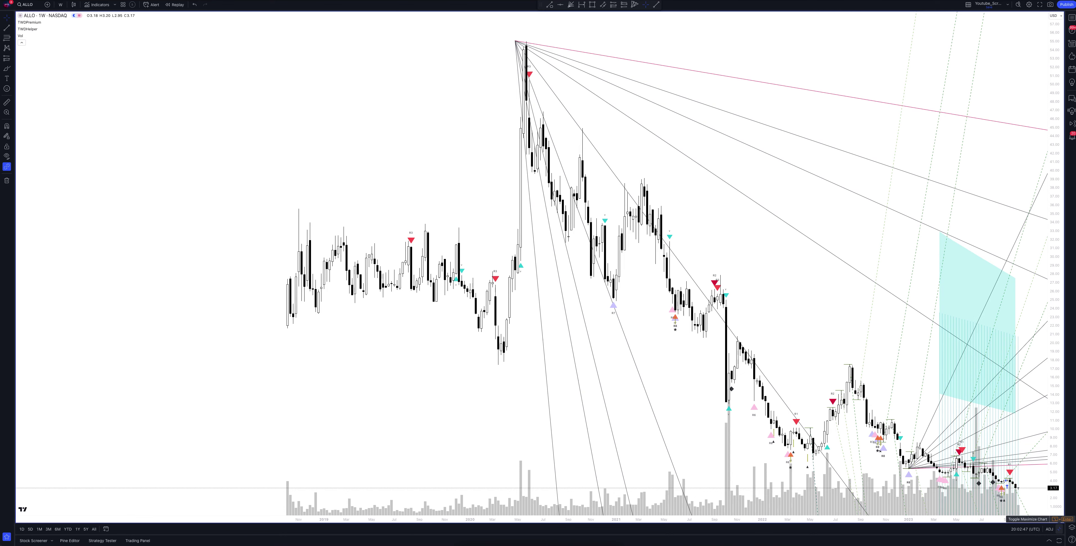
{"action": "left_click", "coordinate": [1059, 529]}
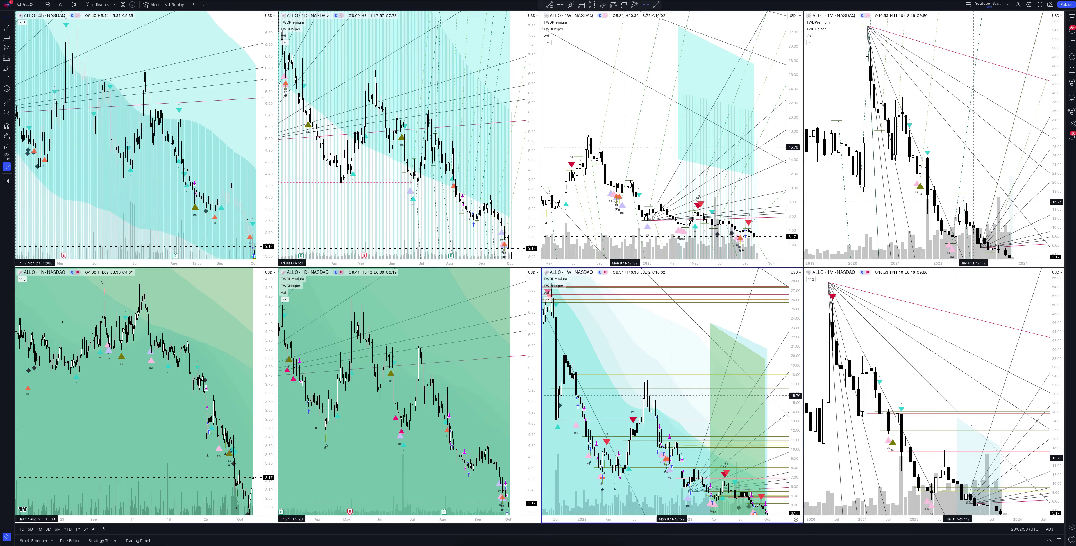
- Maximize the bottom-row teal 1W ALLO chart, then toggle the maximize back off
{"action": "left_click", "coordinate": [800, 518]}
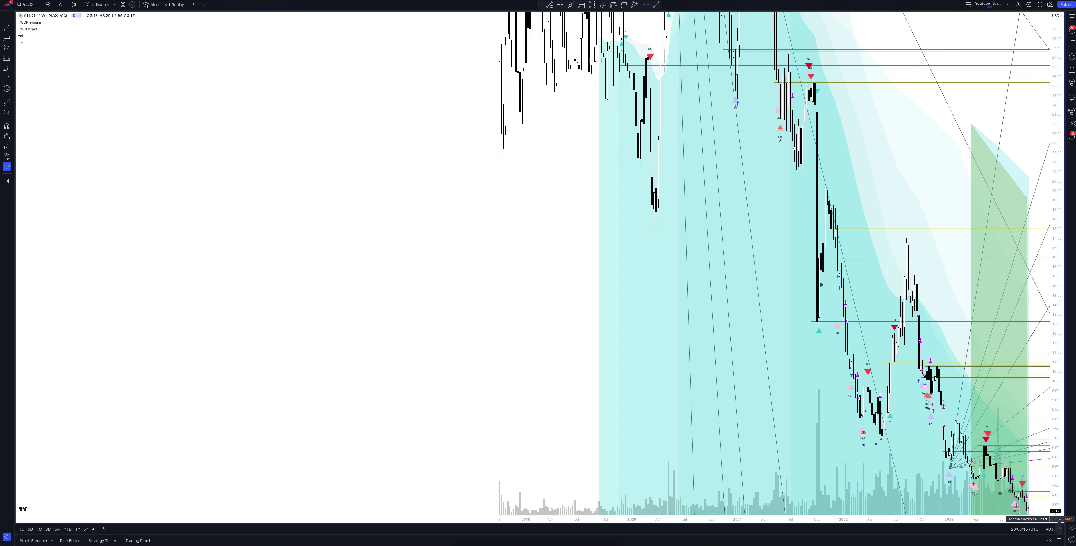
{"action": "left_click", "coordinate": [1060, 529]}
- Enlarge the upper 1D ALLO chart for inspection, then restore the eight-chart grid
{"action": "left_click", "coordinate": [1059, 529]}
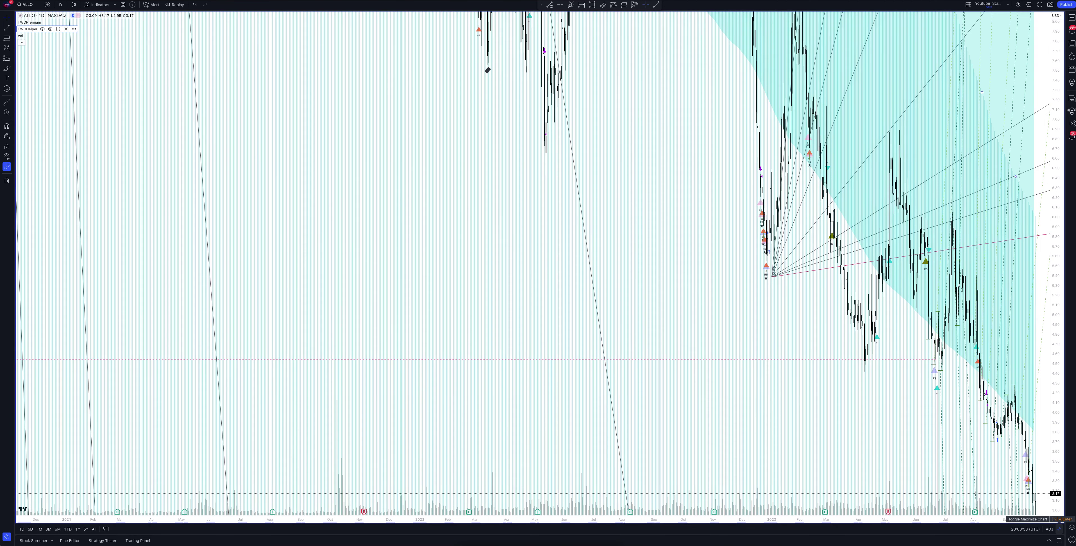
{"action": "left_click", "coordinate": [1059, 529]}
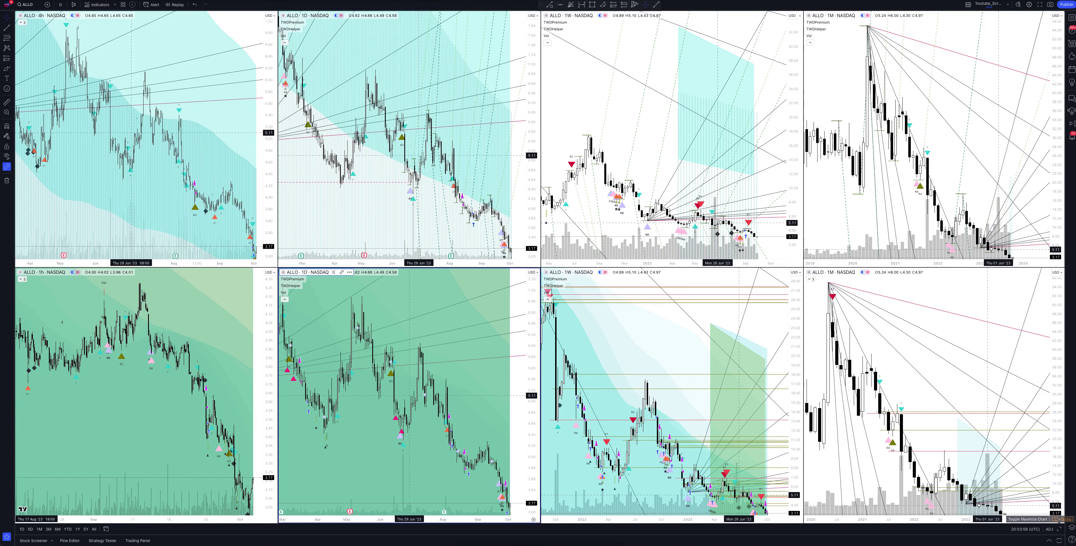
- Enlarge the lower green 1D ALLO chart with Alt+Enter and show TWDPremium's backtest overview
{"action": "key", "text": "alt+Return"}
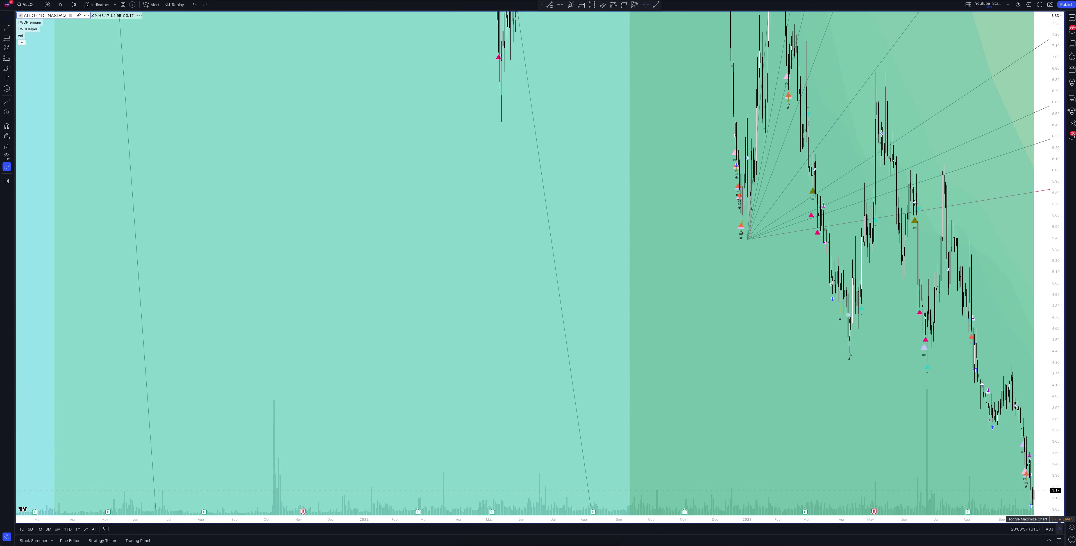
{"action": "left_click", "coordinate": [1059, 529]}
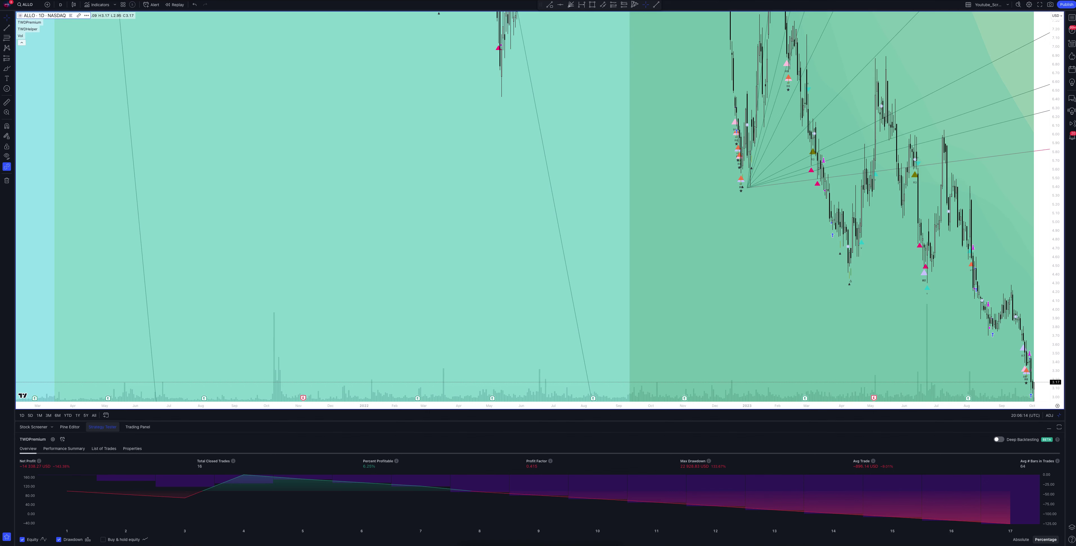
- Maximize the 4-hour ALLO chart with Alt+Enter above the TWDPremium backtest results
{"action": "key", "text": "alt+Return"}
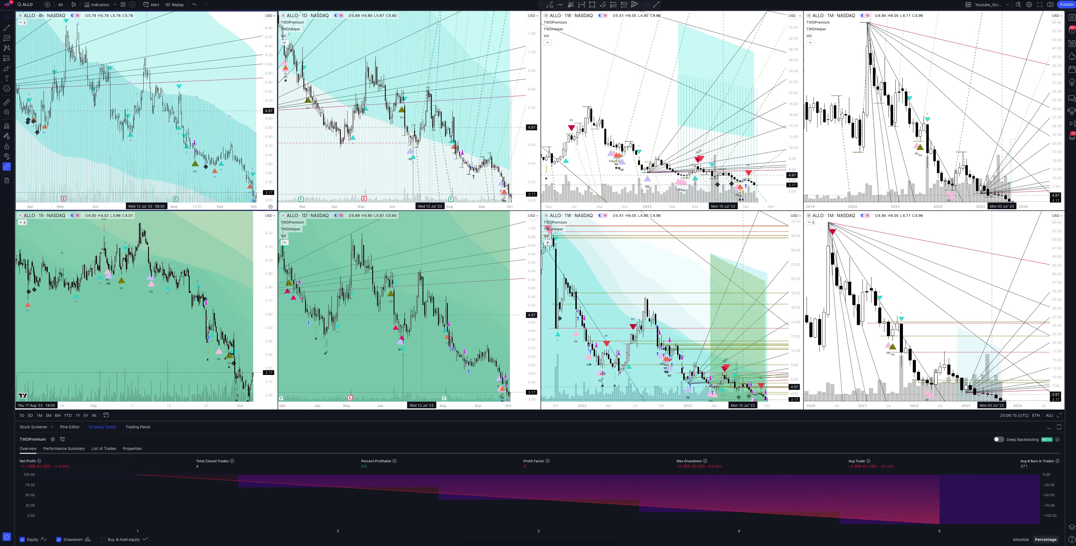
{"action": "key", "text": "alt+Return"}
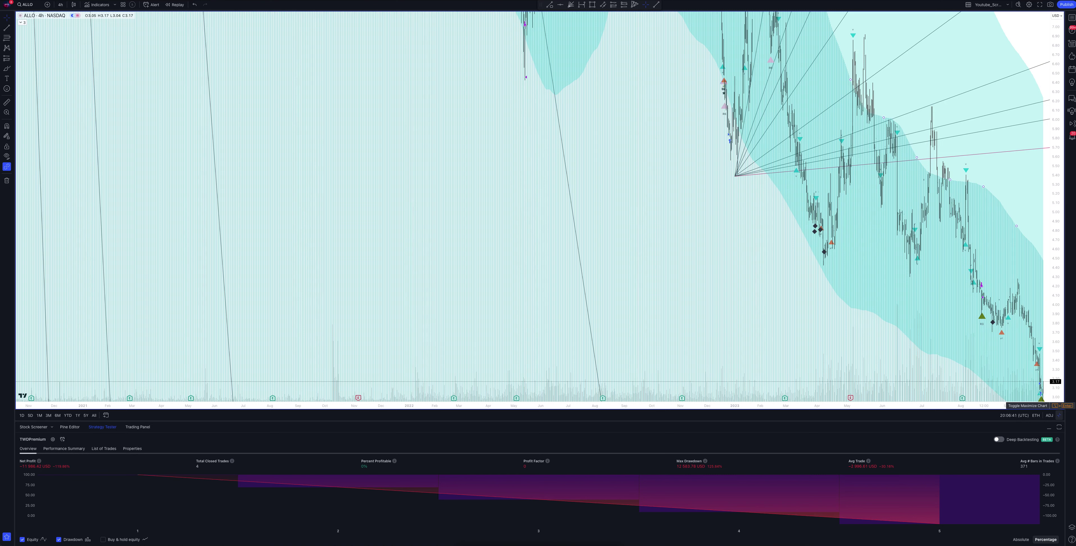
{"action": "left_click", "coordinate": [1060, 415]}
{"action": "left_click", "coordinate": [132, 108]}
{"action": "key", "text": "alt+Return"}
{"action": "left_click", "coordinate": [61, 4]}
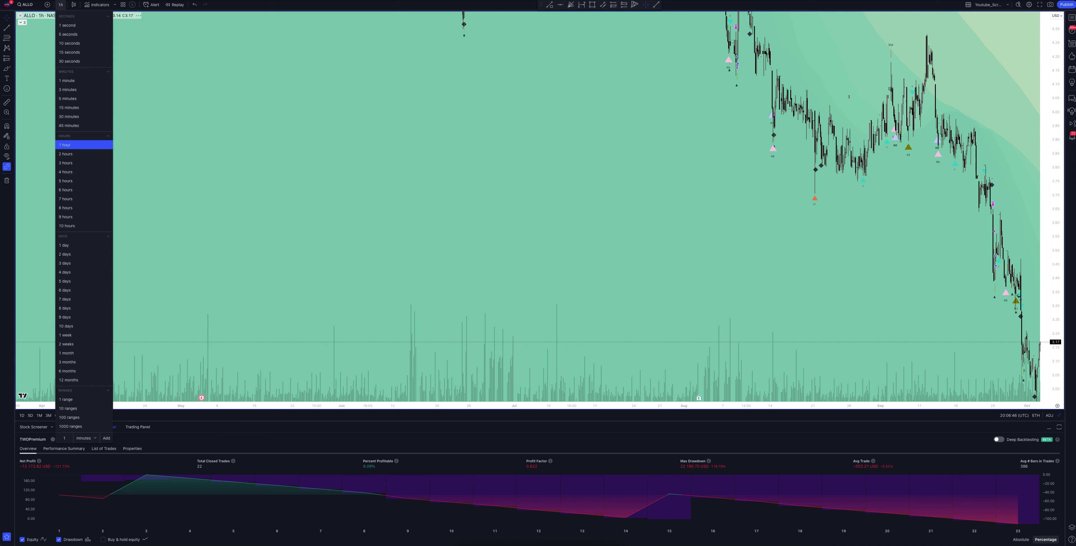
{"action": "left_click", "coordinate": [64, 144]}
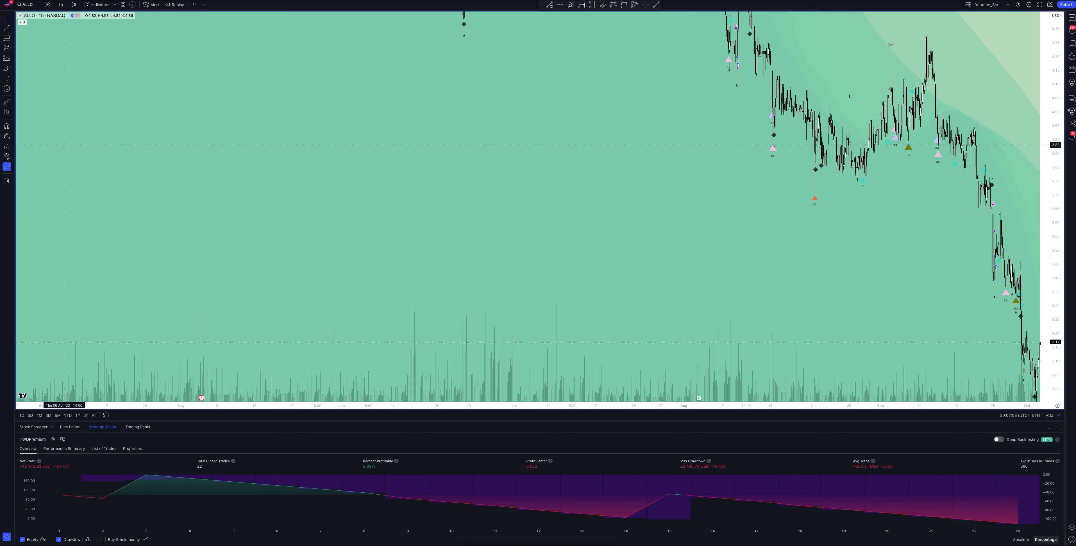
- Switch the ALLO chart to the 2-hour interval; the backtest shows 23 closed trades
{"action": "left_click", "coordinate": [60, 5]}
{"action": "left_click", "coordinate": [65, 154]}
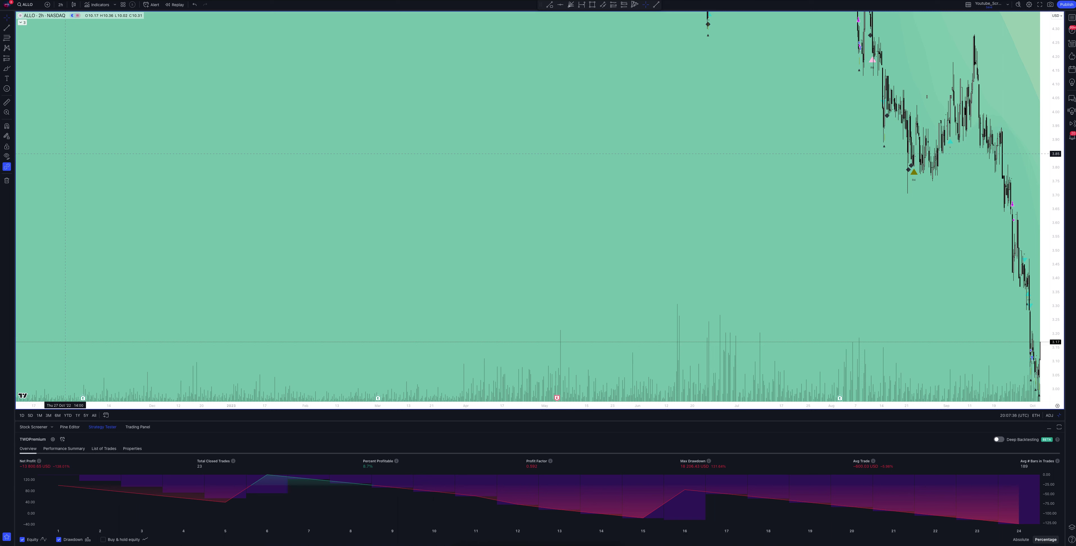
- Switch the ALLO chart to the 3-hour interval; the backtest shows 22 closed trades
{"action": "left_click", "coordinate": [61, 4]}
{"action": "left_click", "coordinate": [65, 163]}
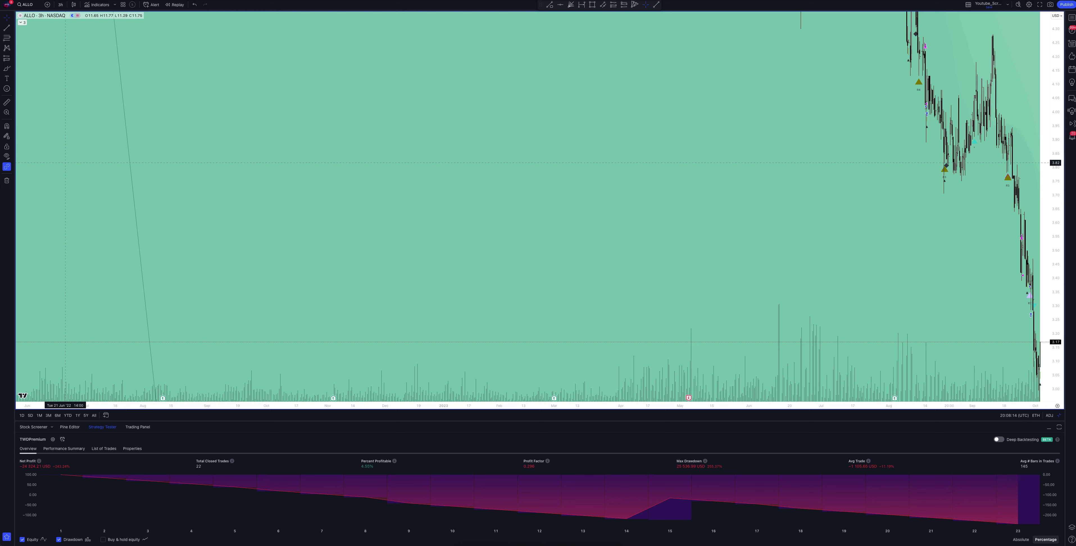
- Switch the ALLO chart to the 4-hour interval; the backtest shows 19 closed trades
{"action": "left_click", "coordinate": [61, 4]}
{"action": "left_click", "coordinate": [66, 171]}
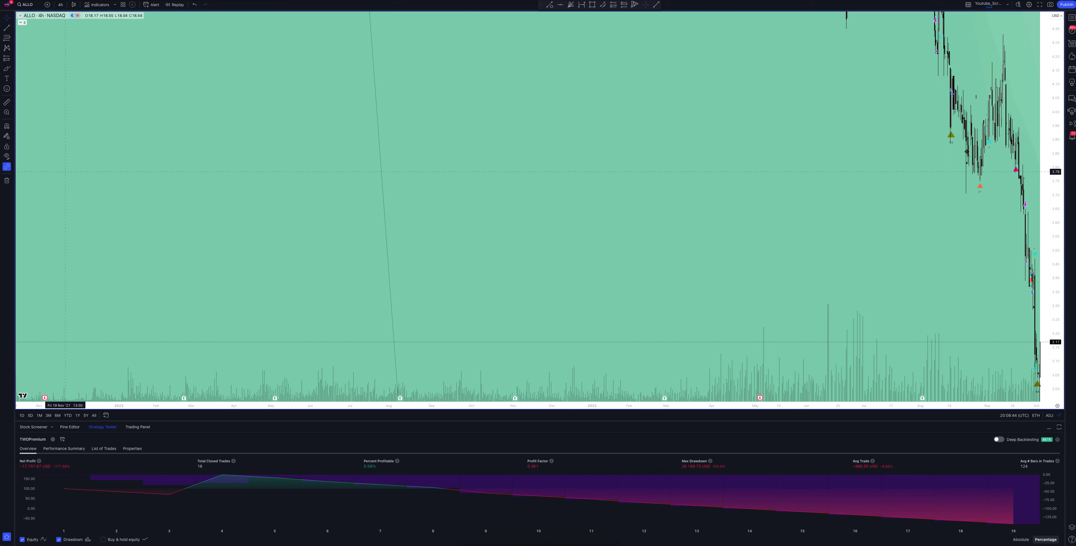
- Switch the ALLO chart to the 5-hour interval; the backtest shows 20 closed trades
{"action": "left_click", "coordinate": [61, 5]}
{"action": "left_click", "coordinate": [66, 181]}
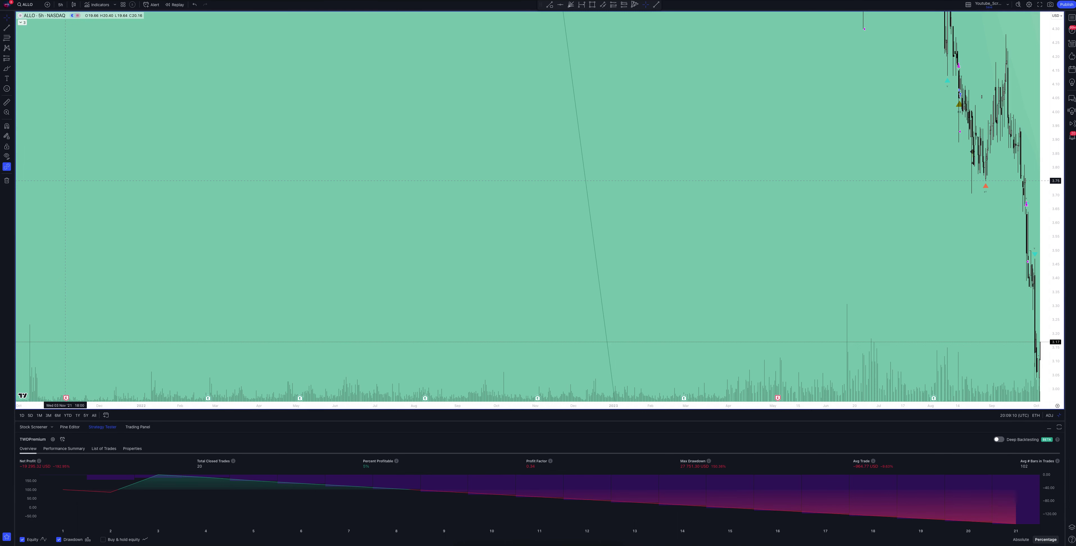
- Switch the ALLO chart to the 6-hour interval; the backtest shows 21 closed trades
{"action": "left_click", "coordinate": [60, 4]}
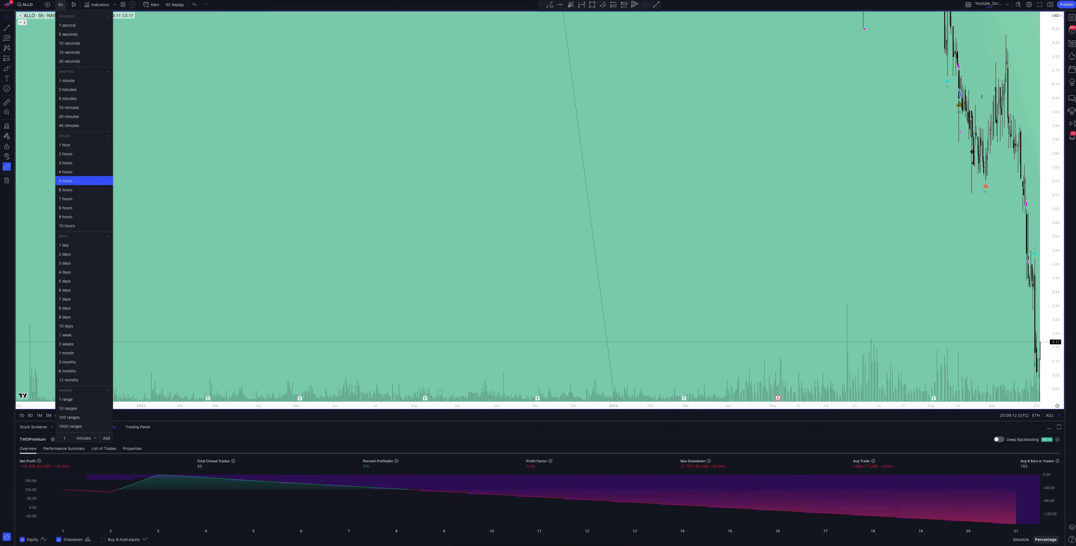
{"action": "left_click", "coordinate": [66, 190]}
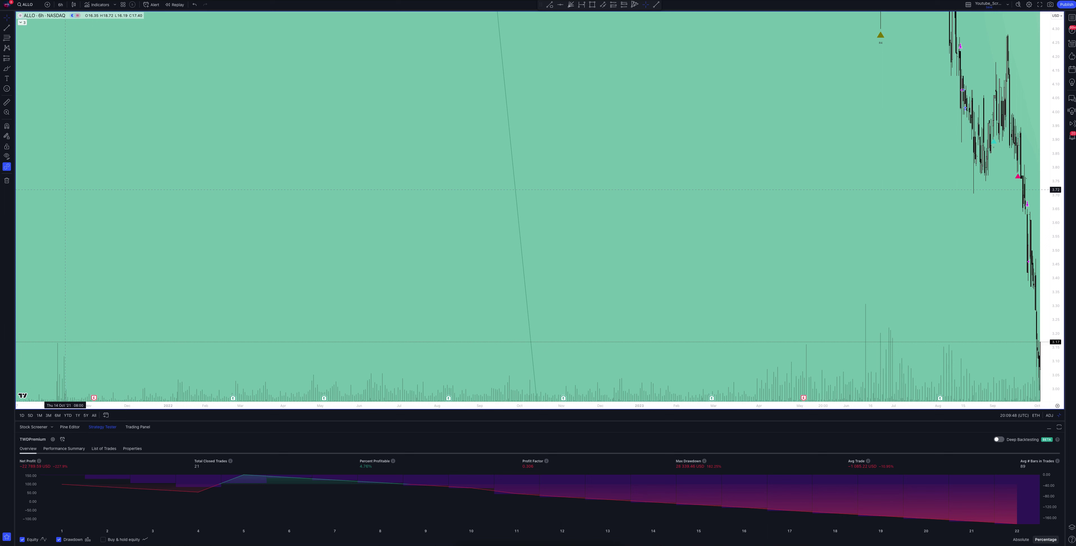
- Switch the ALLO chart to 7-hour candles, giving a TWDPremium backtest of 20 closed trades
{"action": "left_click", "coordinate": [60, 4]}
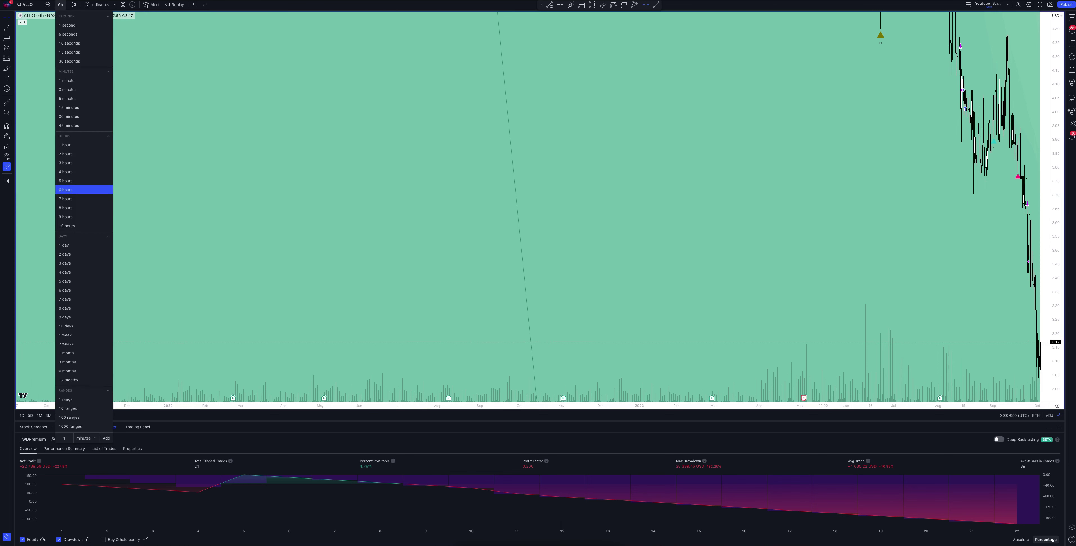
{"action": "left_click", "coordinate": [65, 199]}
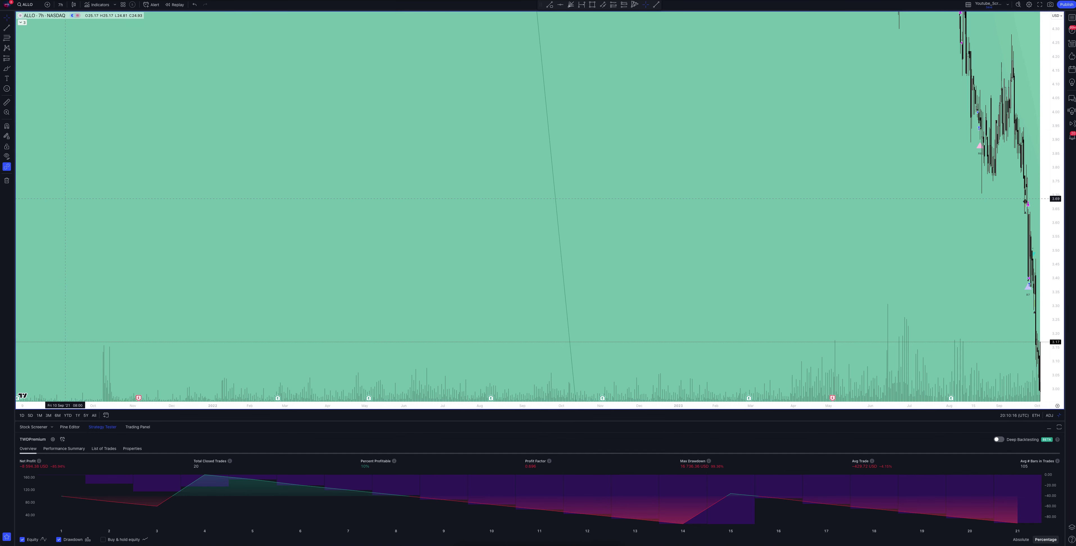
- Run the ALLO backtest on 8-hour candles (18 closed trades), then return to 1-hour
{"action": "left_click", "coordinate": [60, 4]}
{"action": "left_click", "coordinate": [65, 208]}
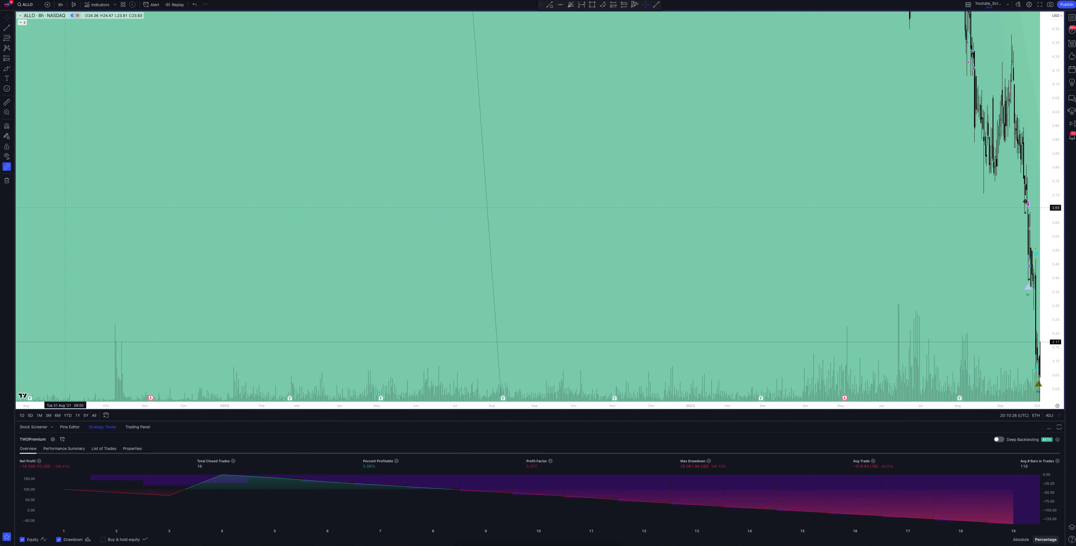
{"action": "left_click", "coordinate": [60, 5]}
{"action": "left_click", "coordinate": [65, 145]}
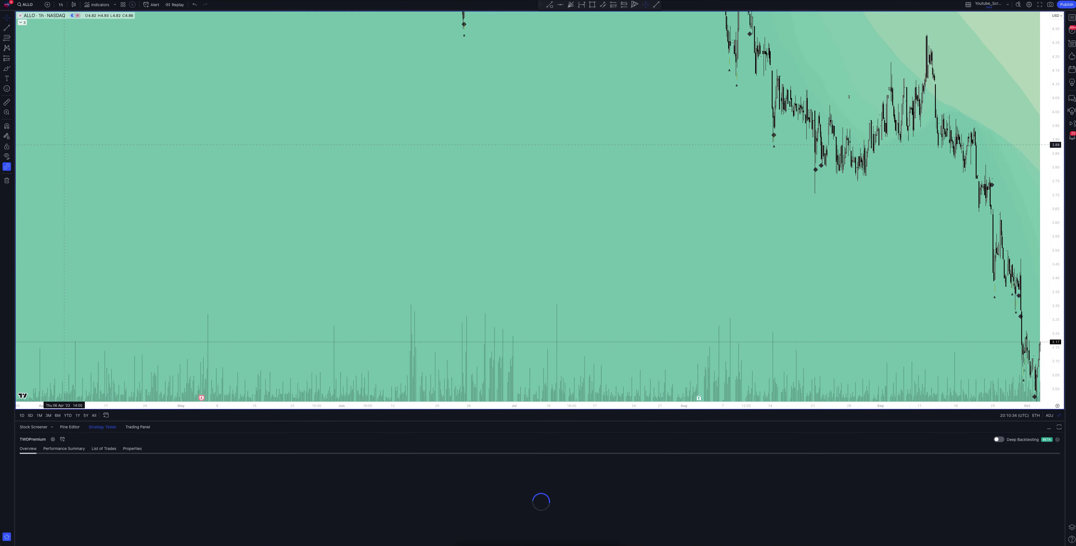
{"action": "left_click", "coordinate": [1058, 406]}
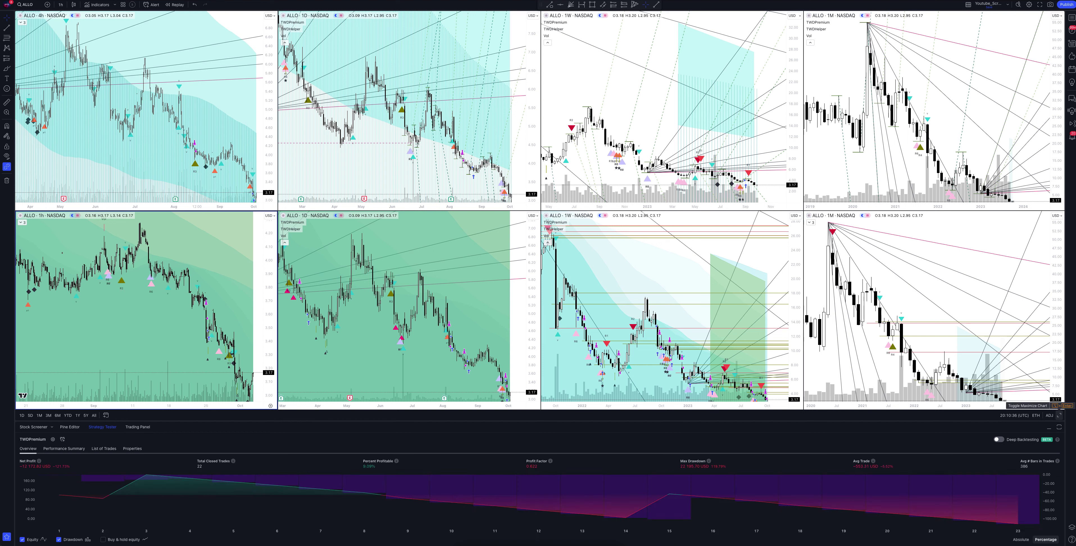